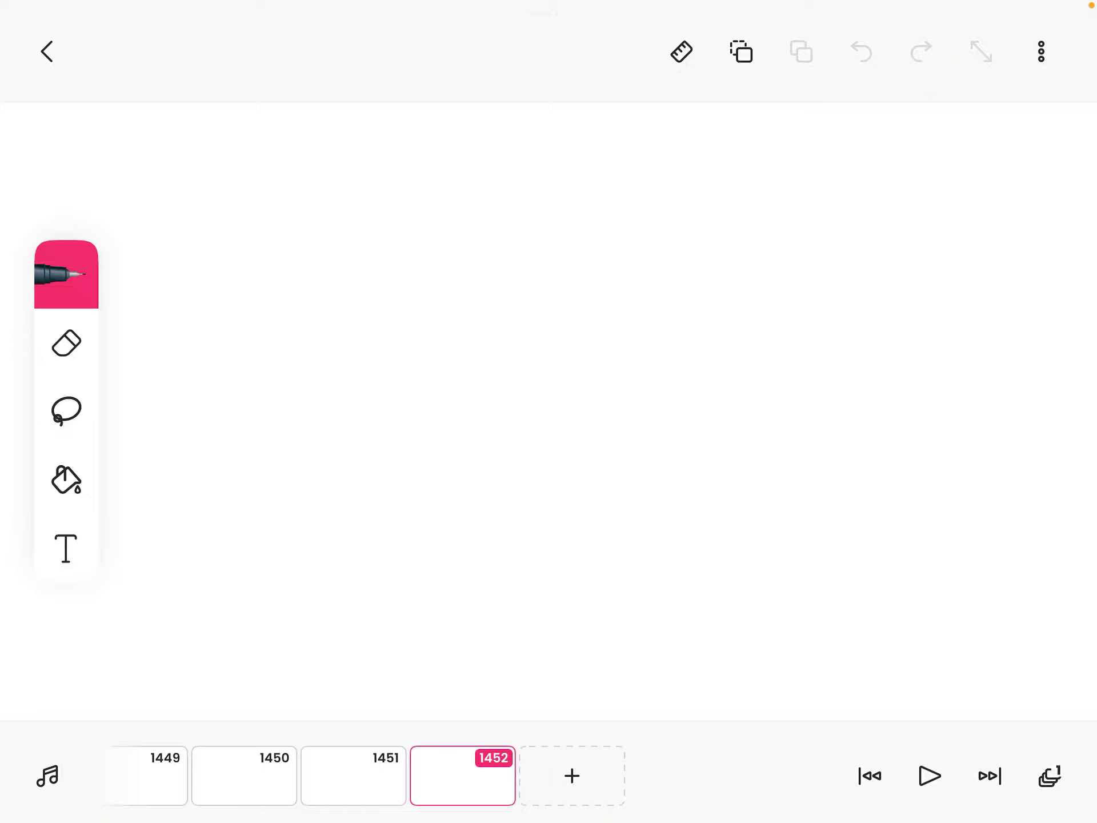
Pull down Control Center from the top-right corner, leaving the blank frame 1452 untouched
drag(1029, 4, 1029, 258)
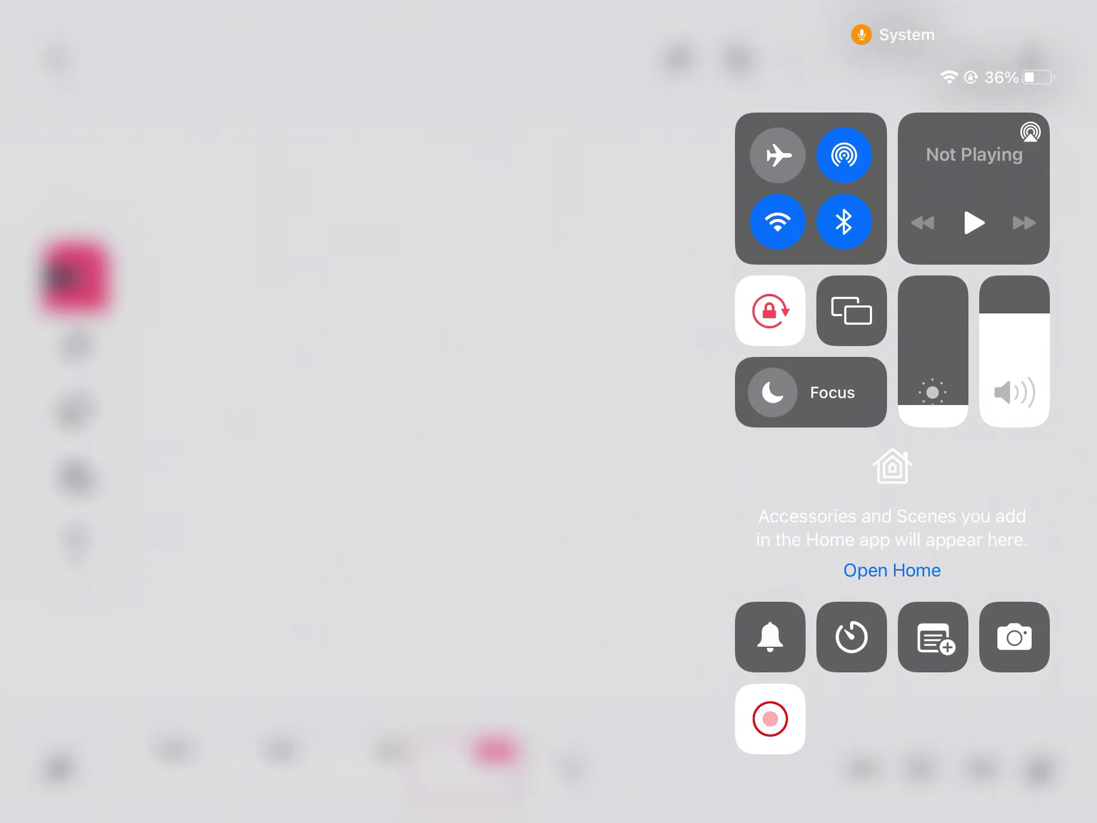